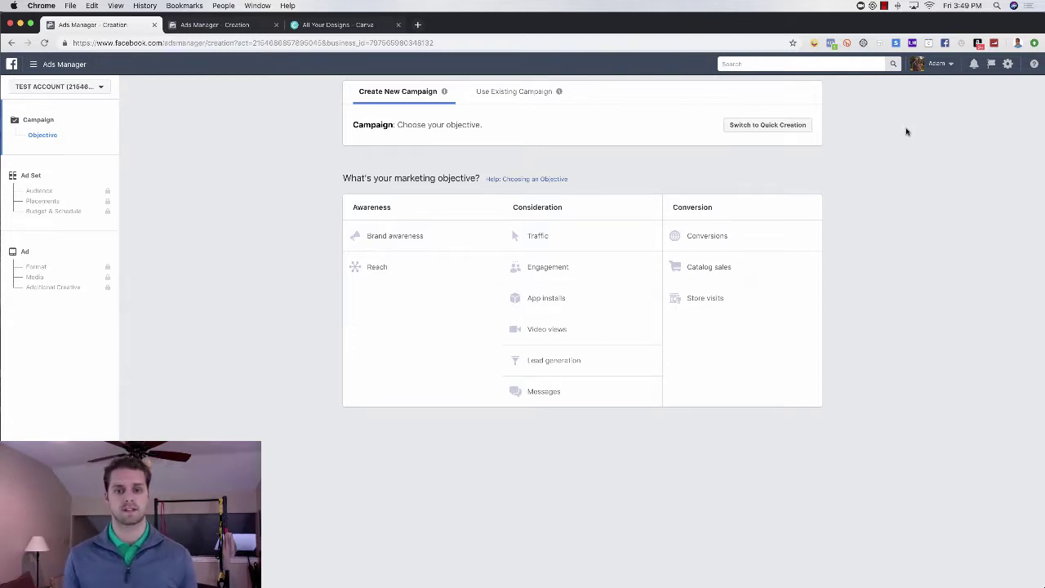
# Set up a new campaign with the Lead generation objective, name it "IG stories example", and continue to the ad set
pyautogui.click(555, 365)
pyautogui.tripleClick(596, 416)
pyautogui.write('IG stories example')
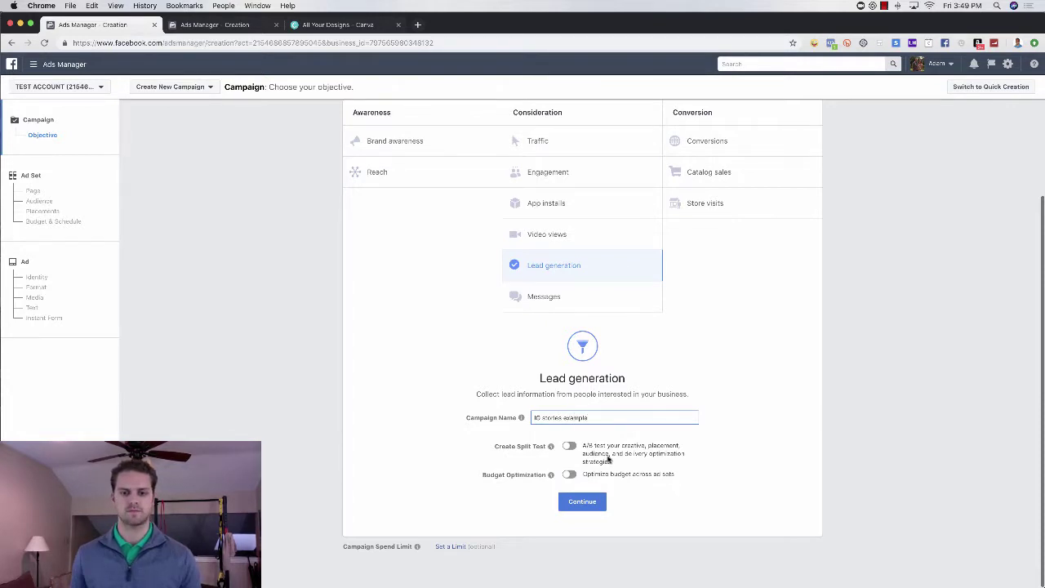
pyautogui.click(601, 506)
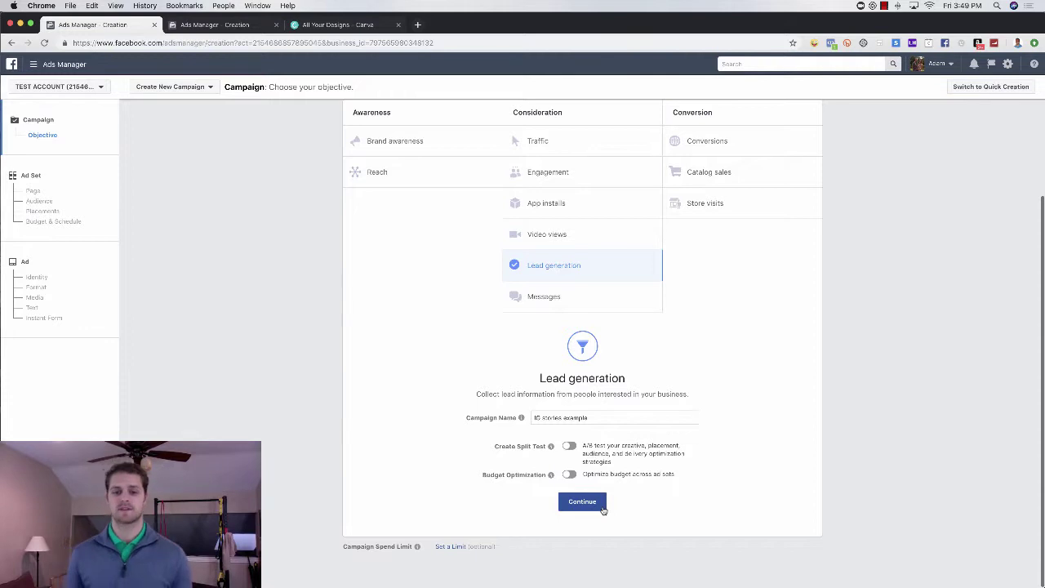
pyautogui.click(601, 506)
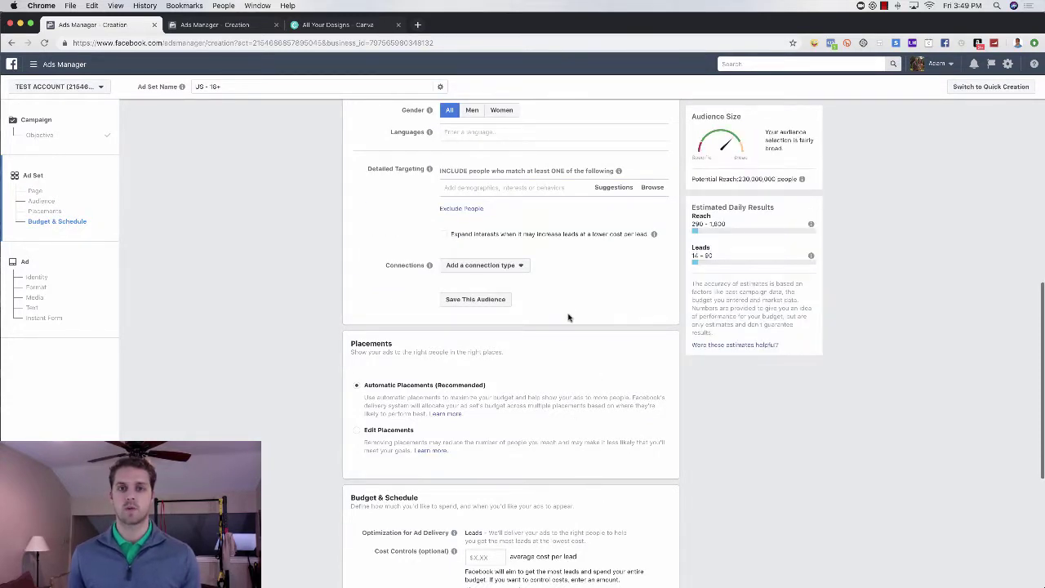
# Switch the ad set to manually edited placements and exclude Facebook and Instagram Feed, keeping only Instagram Stories
pyautogui.scroll(3, 576, 306)
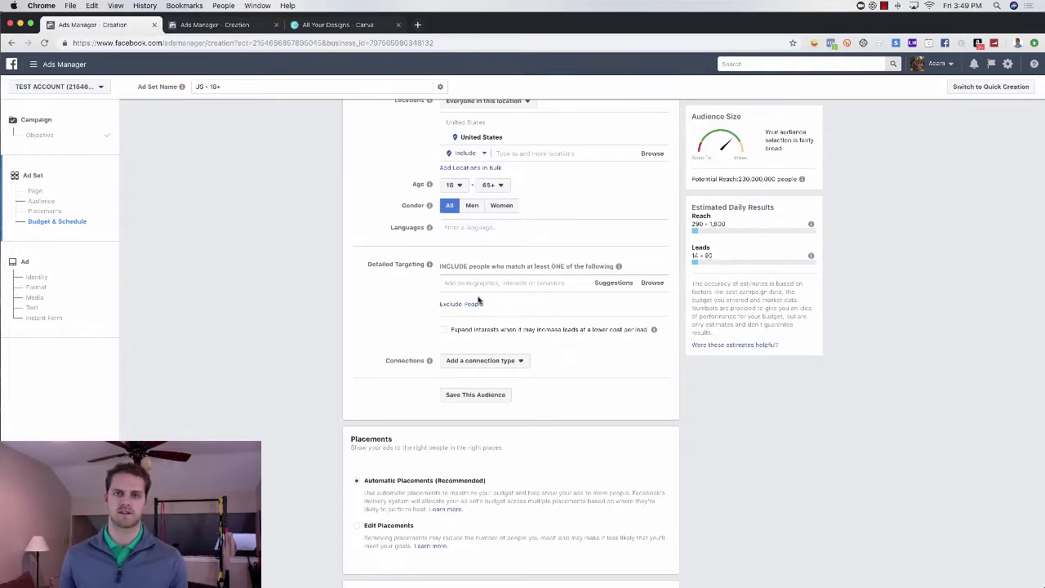
pyautogui.scroll(-3, 473, 294)
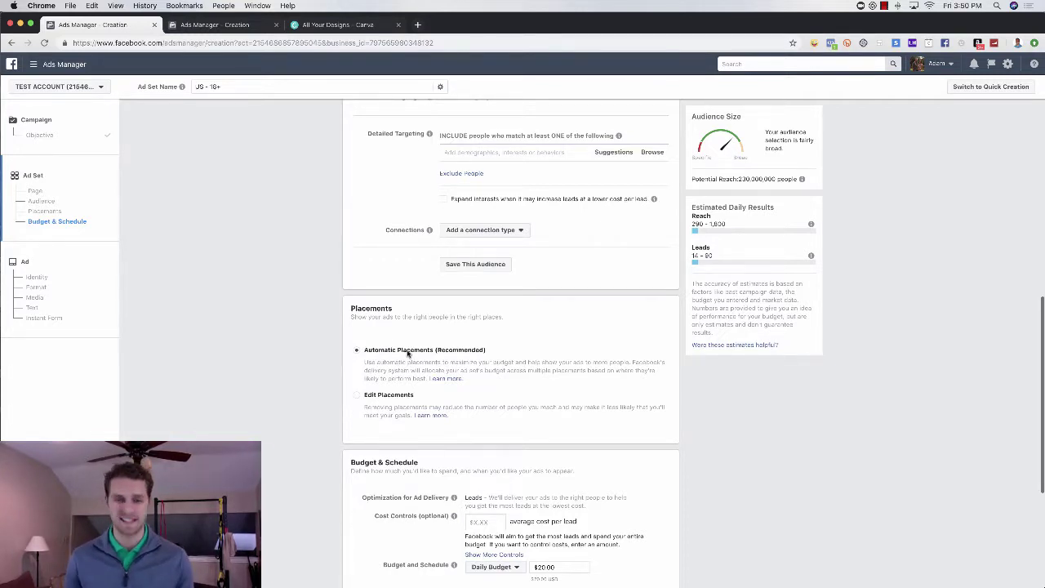
pyautogui.click(357, 398)
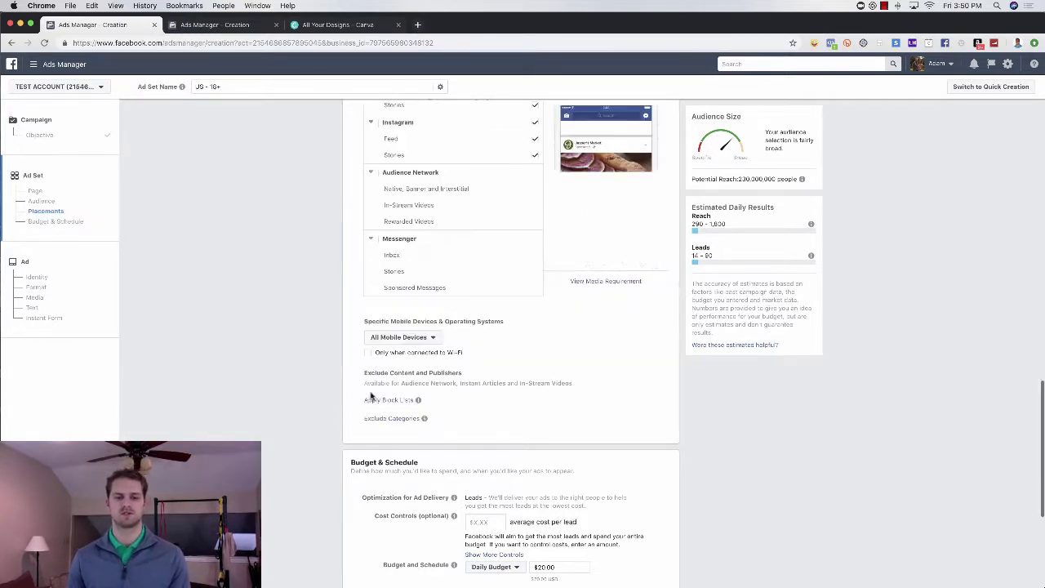
pyautogui.scroll(3, 536, 377)
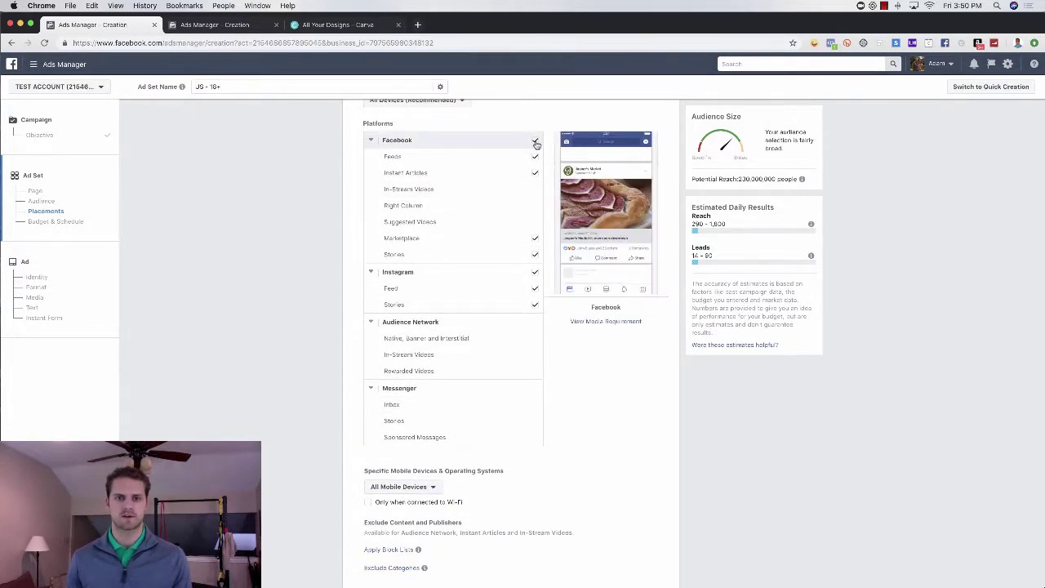
pyautogui.click(535, 139)
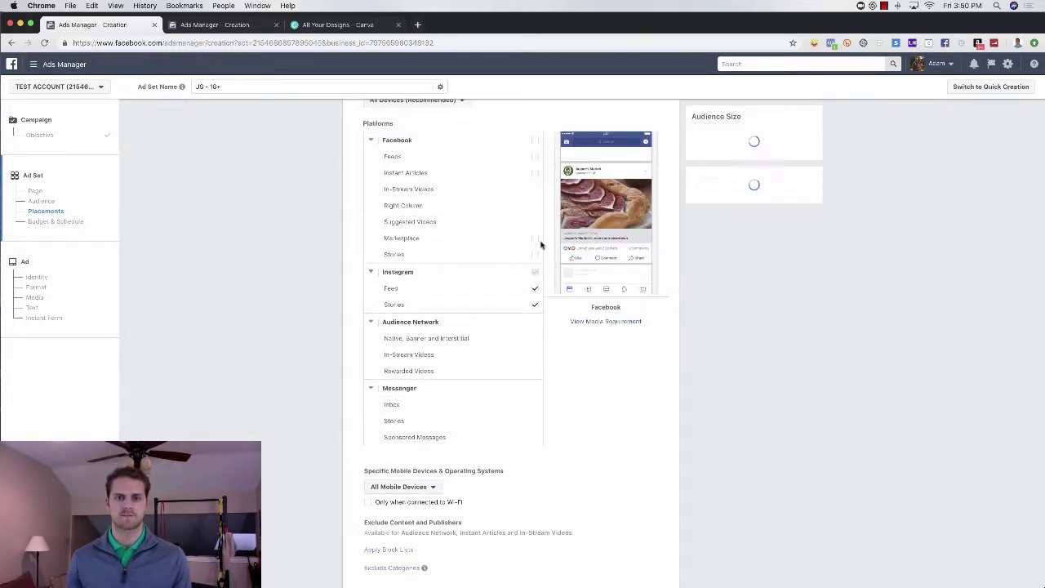
pyautogui.click(535, 292)
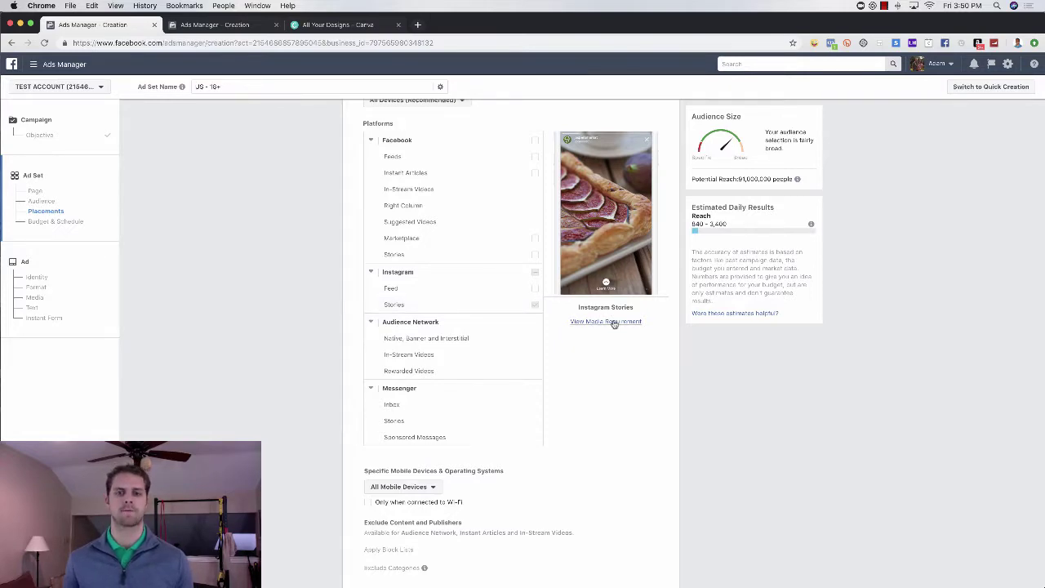
# Keep the default budget and schedule, proceed to the ad setup, and review its format options and recommended image specs
pyautogui.scroll(-5, 624, 367)
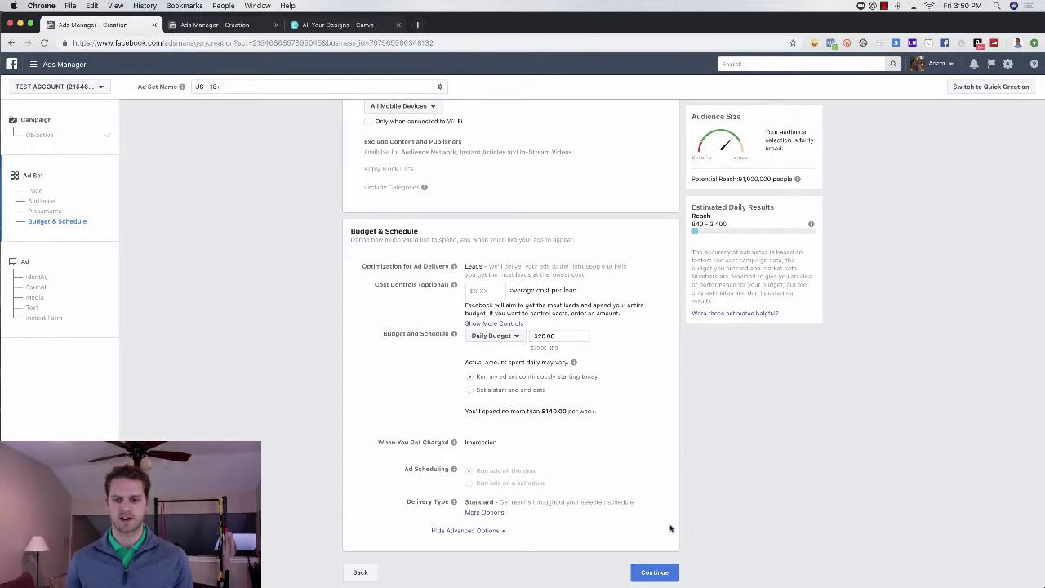
pyautogui.click(658, 571)
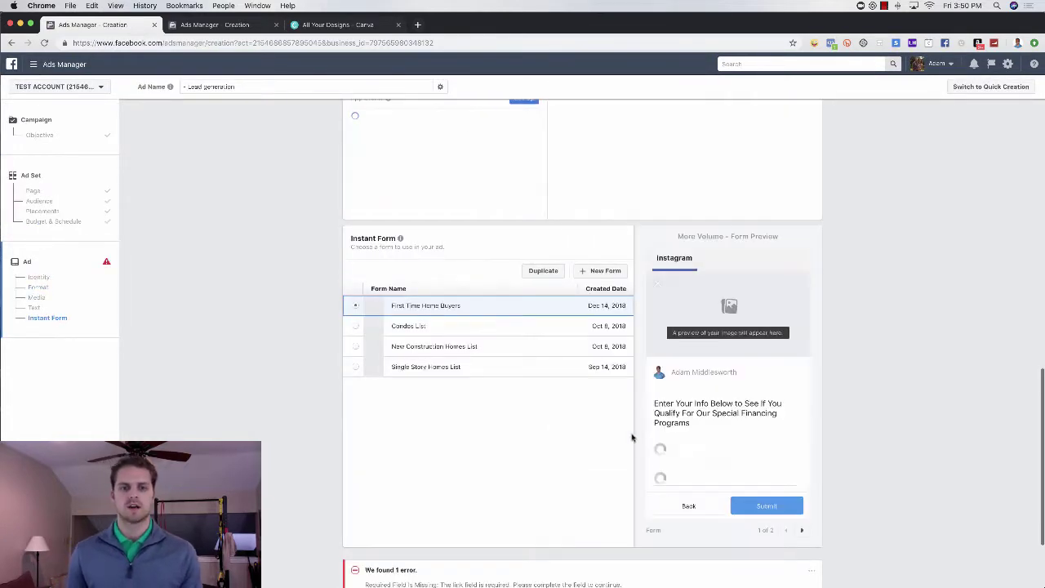
pyautogui.scroll(10, 310, 332)
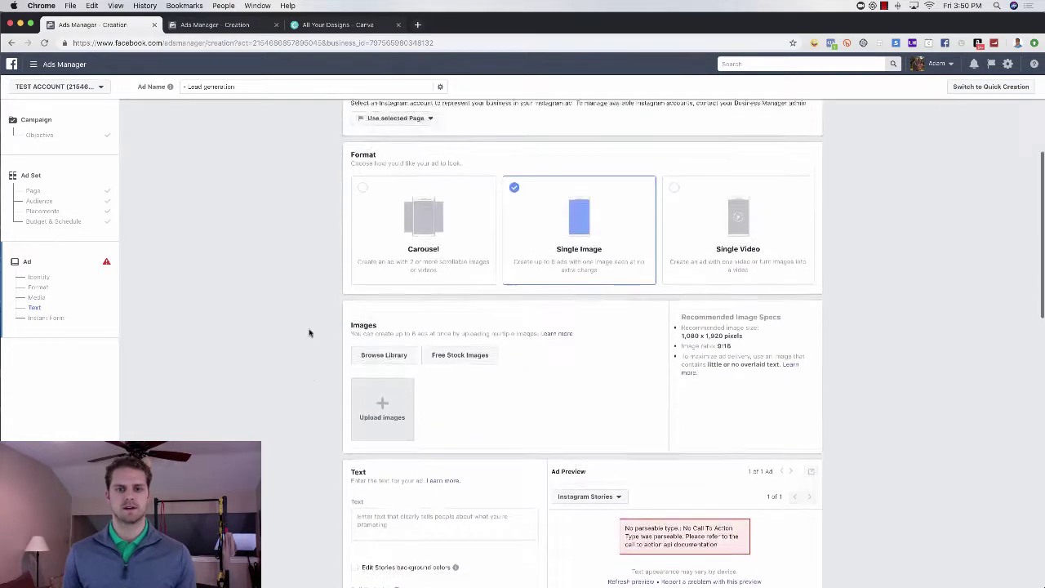
pyautogui.scroll(3, 310, 332)
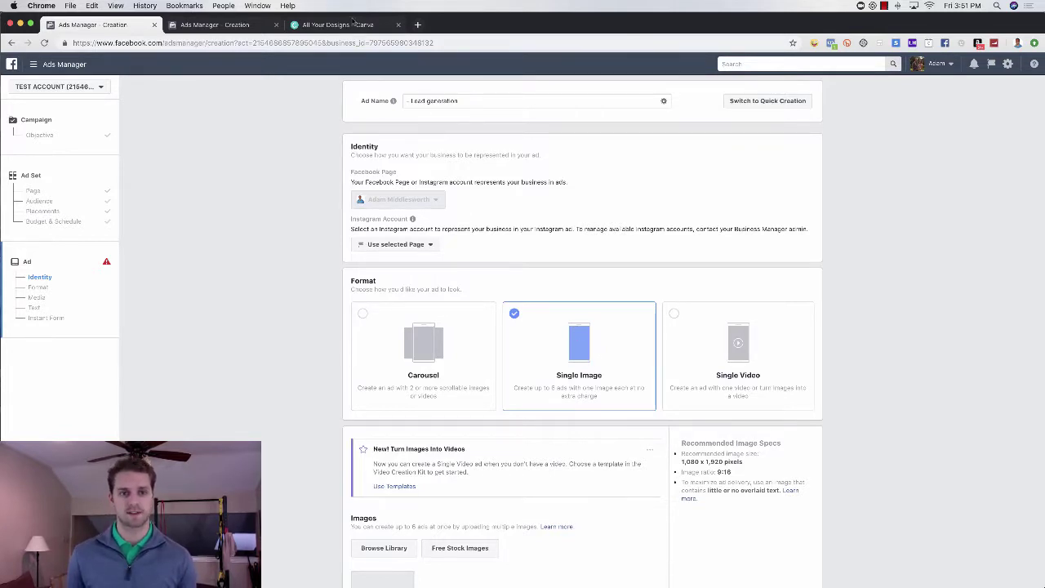
# Switch to Canva, look up the "instagram story" design type, and start a blank Instagram Story design
pyautogui.click(353, 26)
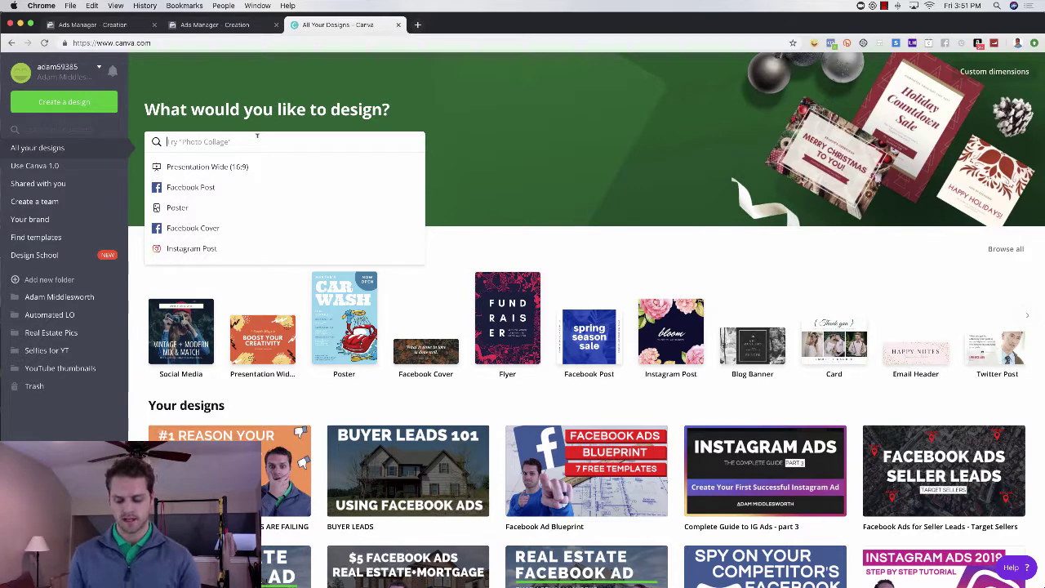
pyautogui.write('instagram story')
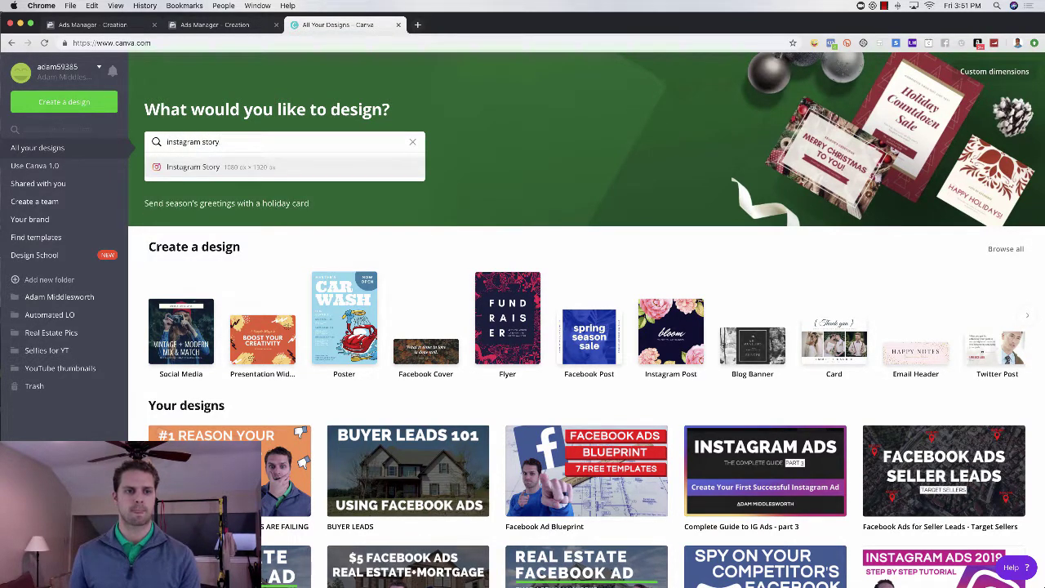
pyautogui.click(258, 171)
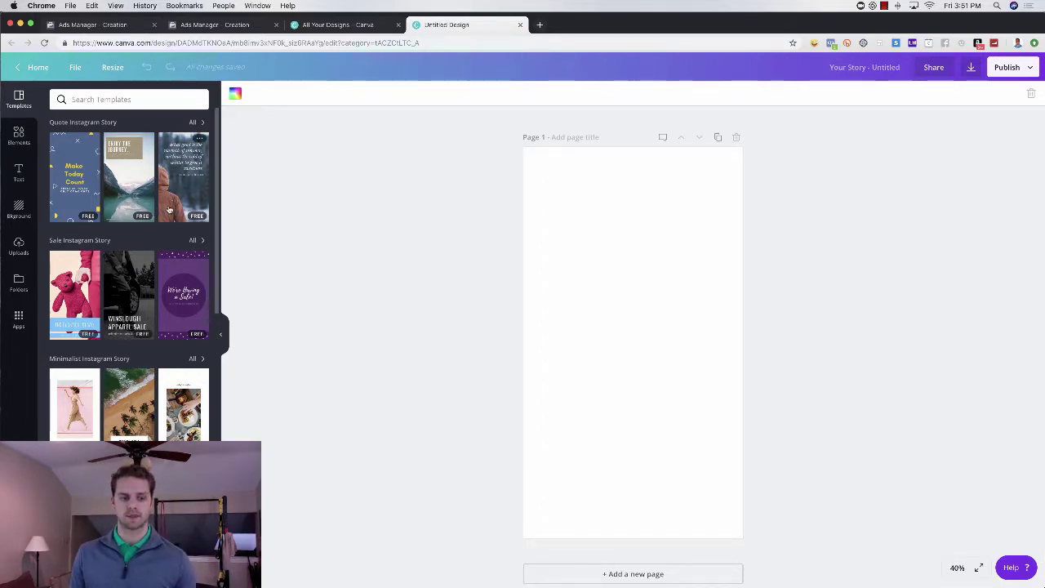
# Browse the Instagram Story template categories and the full template list for a suitable layout
pyautogui.scroll(-2, 151, 244)
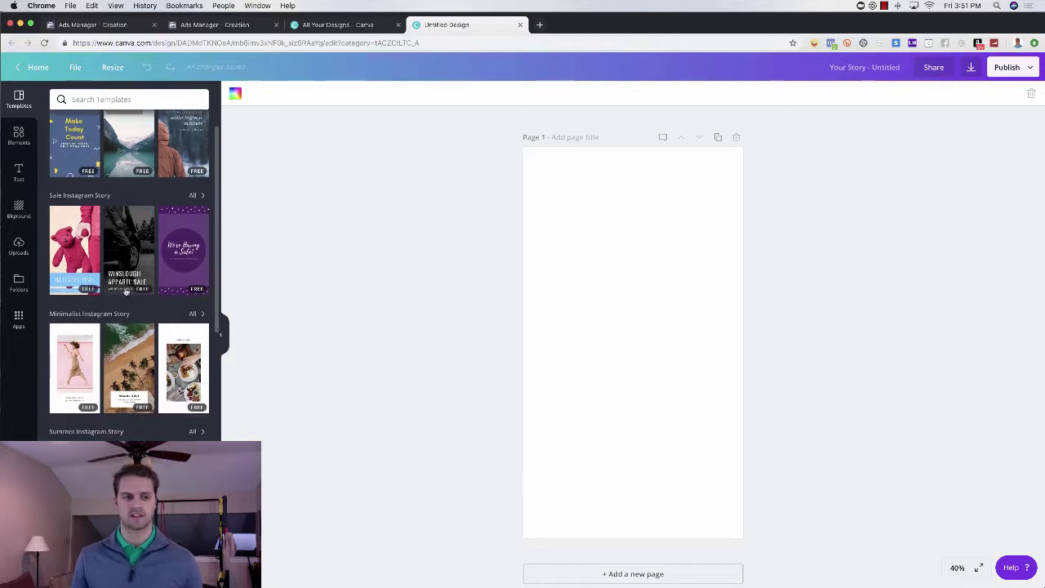
pyautogui.scroll(-8, 135, 287)
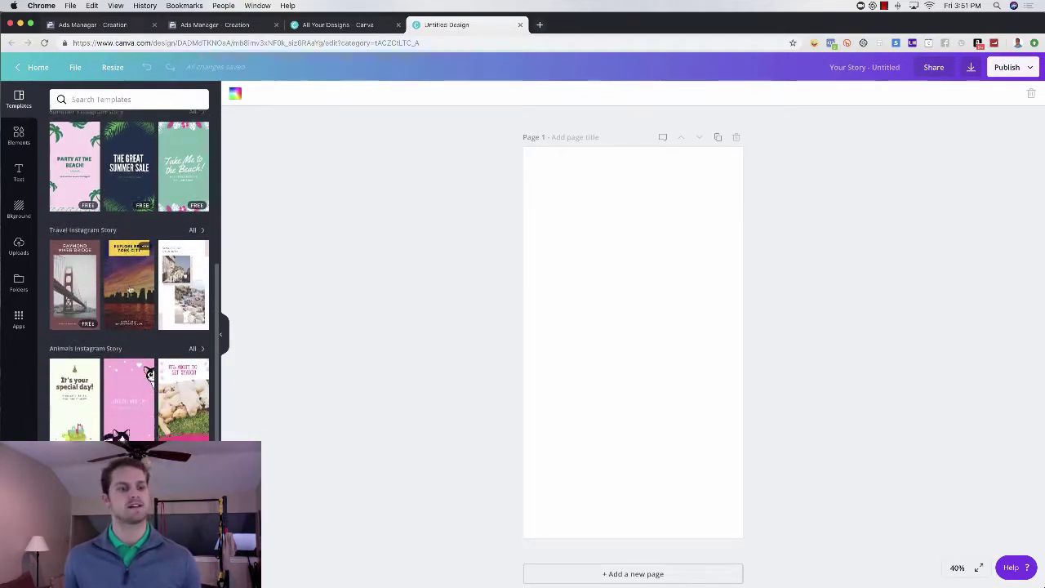
pyautogui.scroll(-3, 131, 294)
pyautogui.scroll(-5, 115, 310)
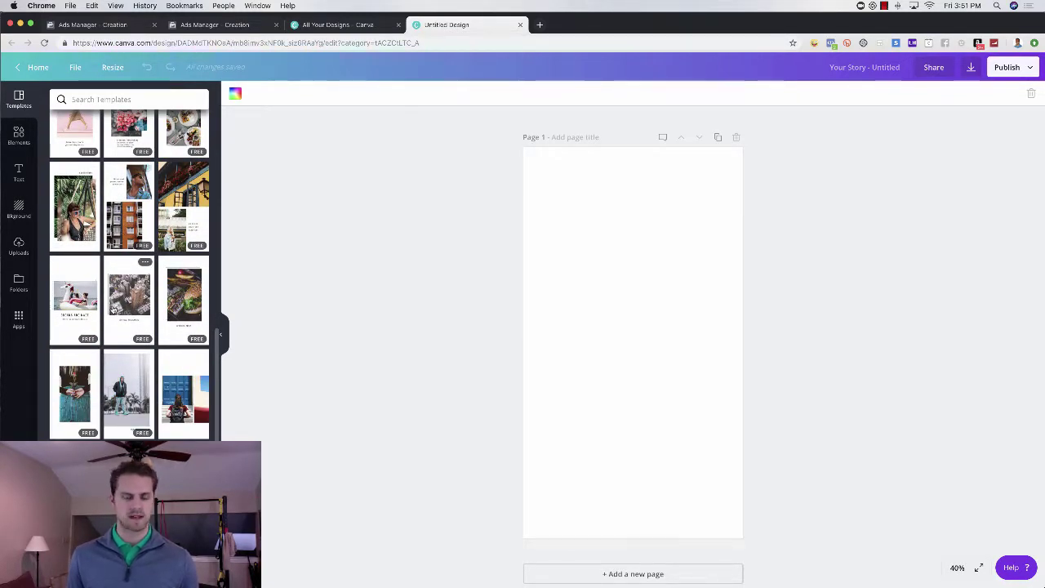
pyautogui.scroll(-6, 108, 307)
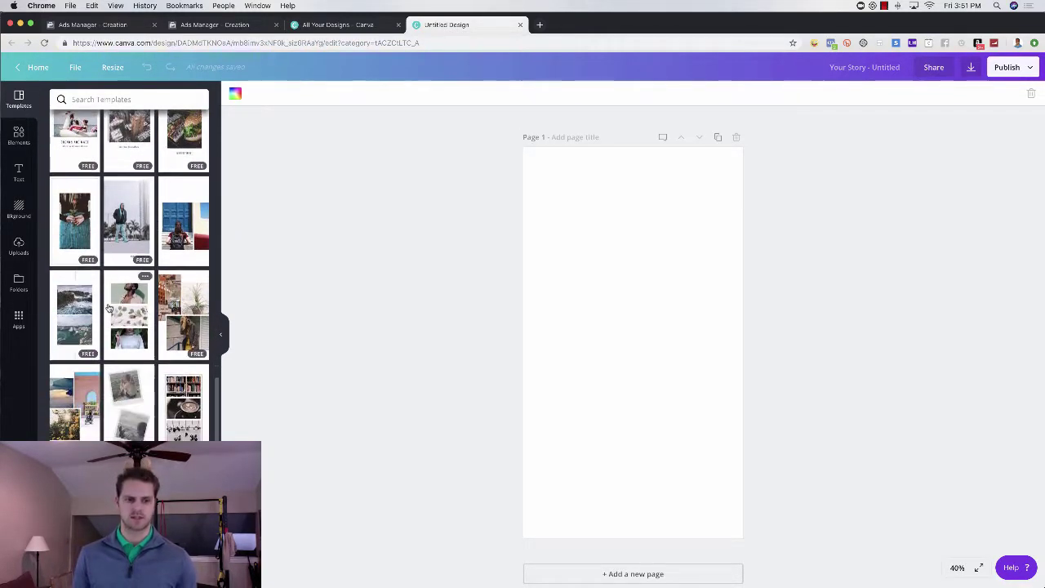
pyautogui.scroll(10, 108, 307)
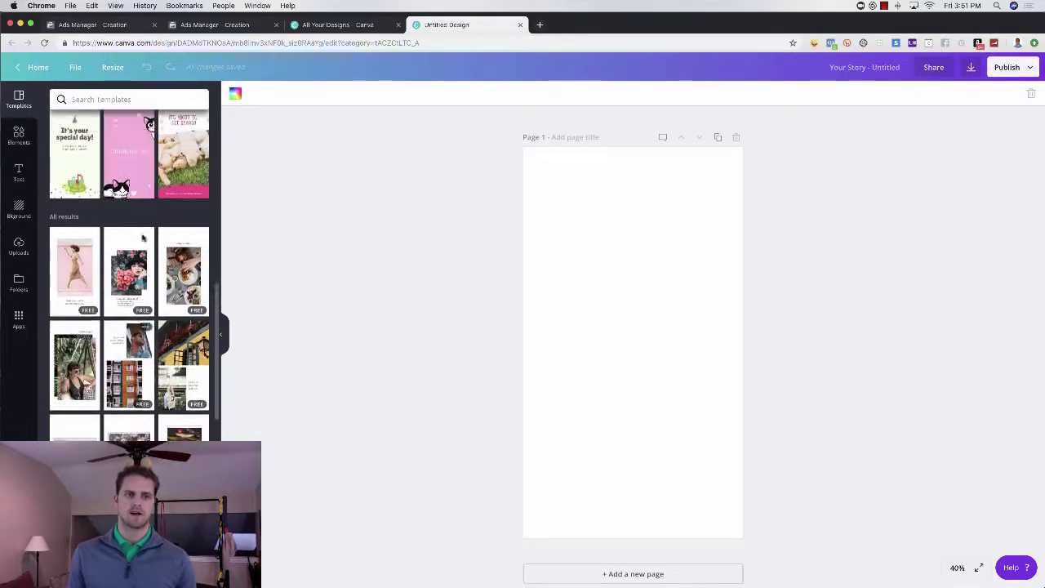
pyautogui.scroll(6, 148, 341)
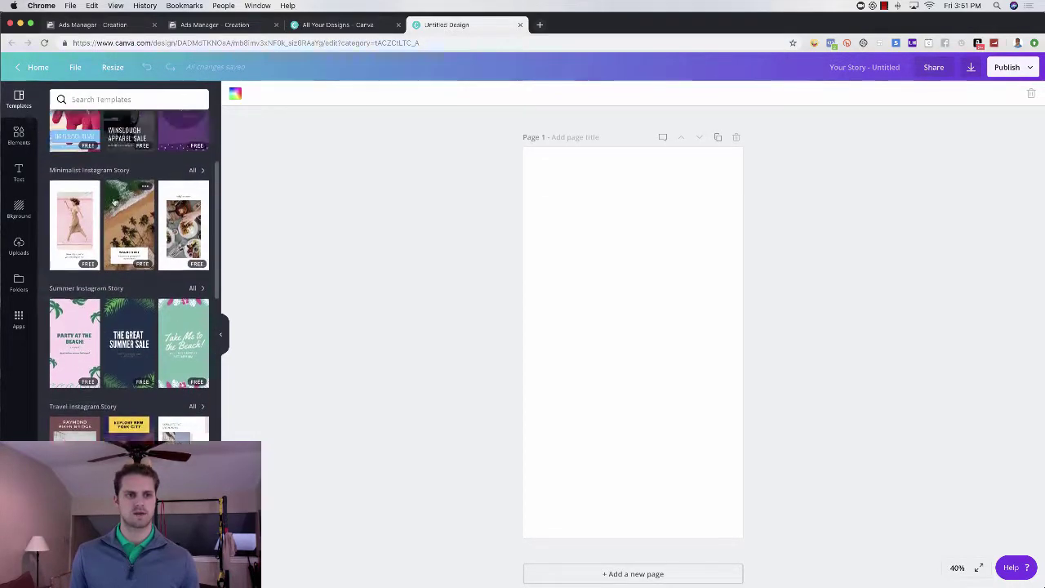
# Search the templates for "real estate", look through the suggested designs, and clear the search
pyautogui.click(104, 98)
pyautogui.write('real estate')
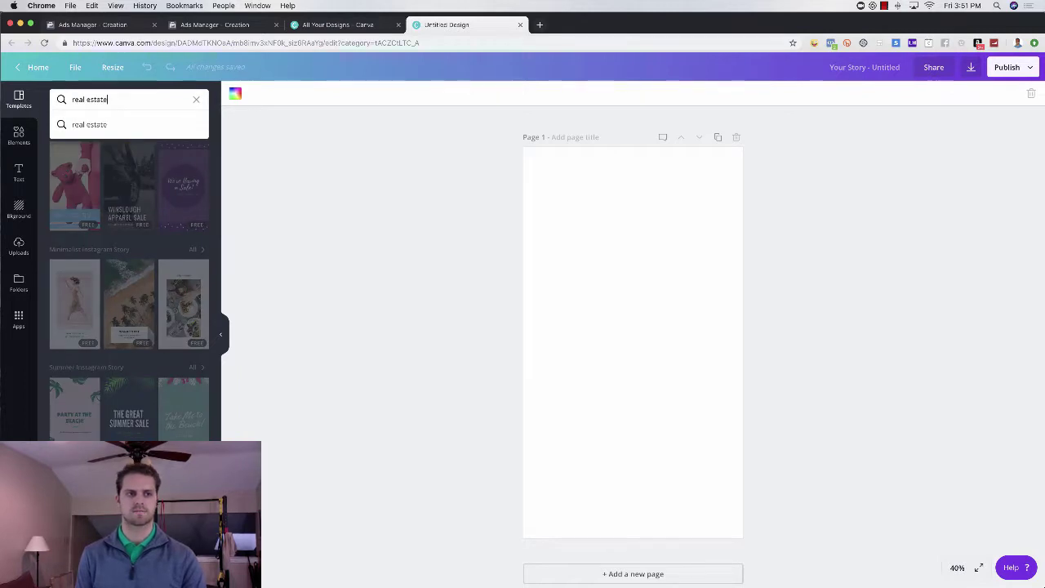
pyautogui.press('Return')
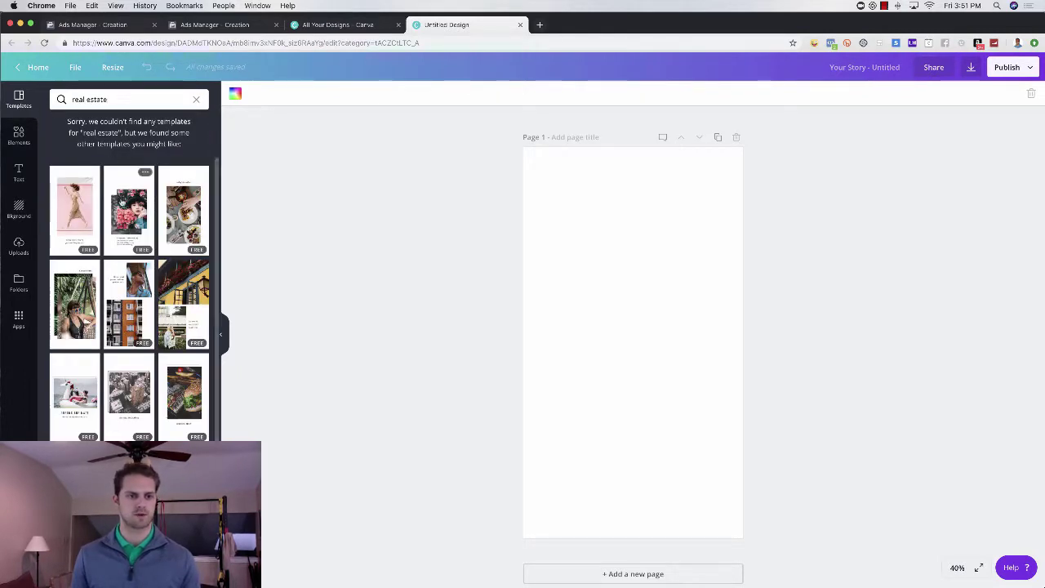
pyautogui.scroll(-3, 139, 262)
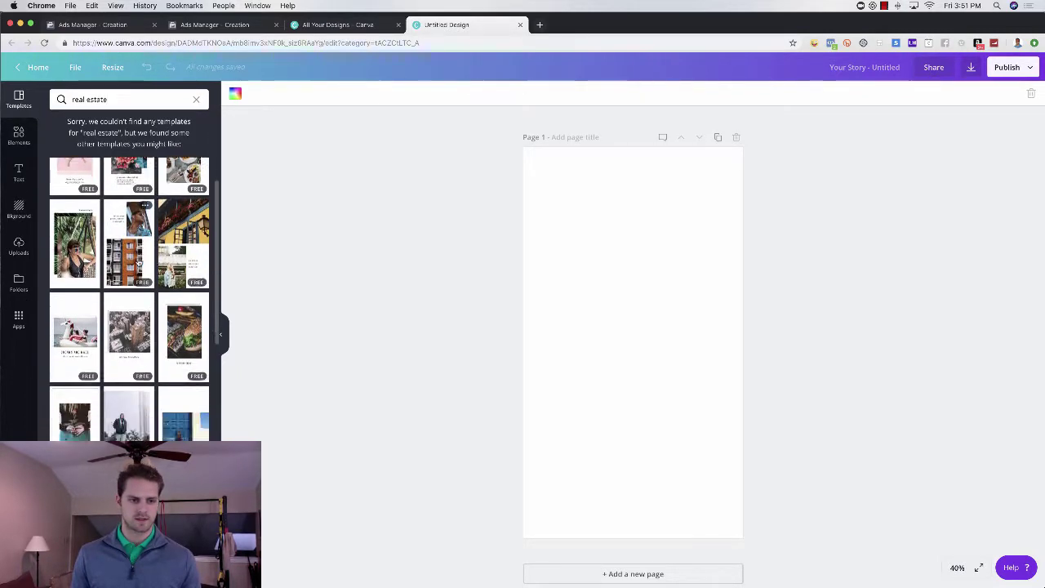
pyautogui.scroll(-8, 139, 261)
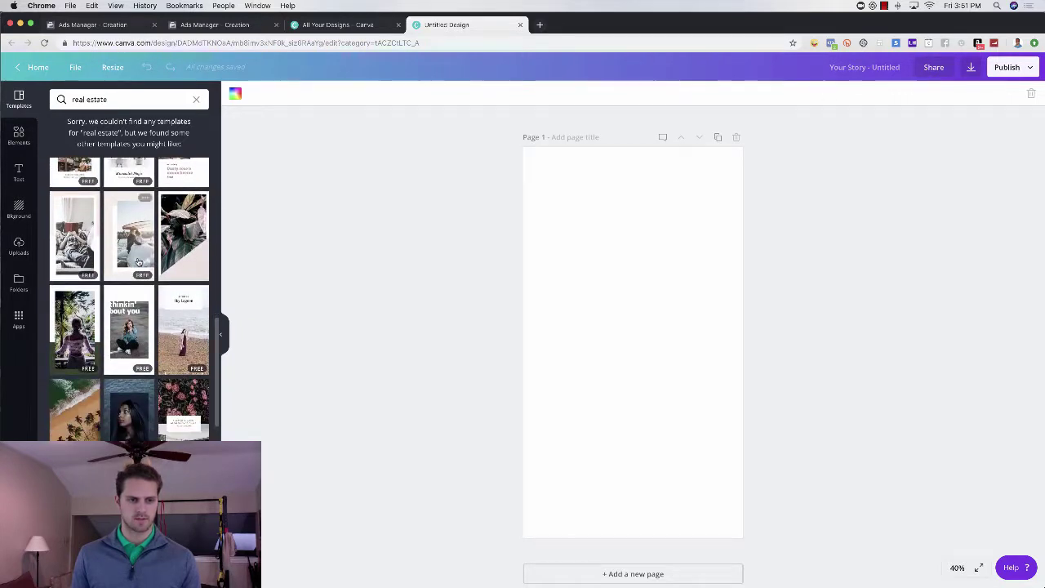
pyautogui.scroll(-10, 139, 261)
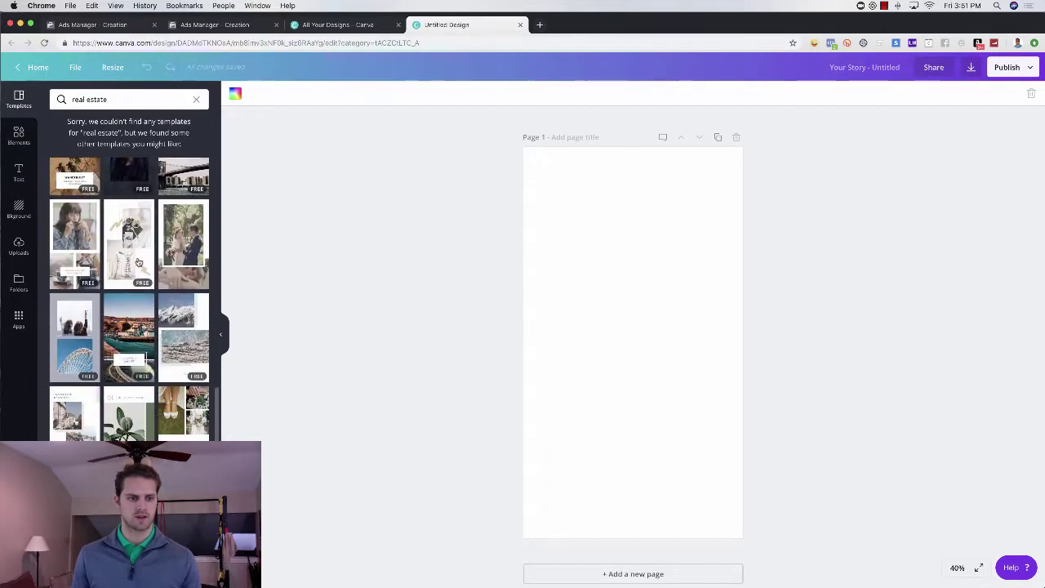
pyautogui.click(196, 98)
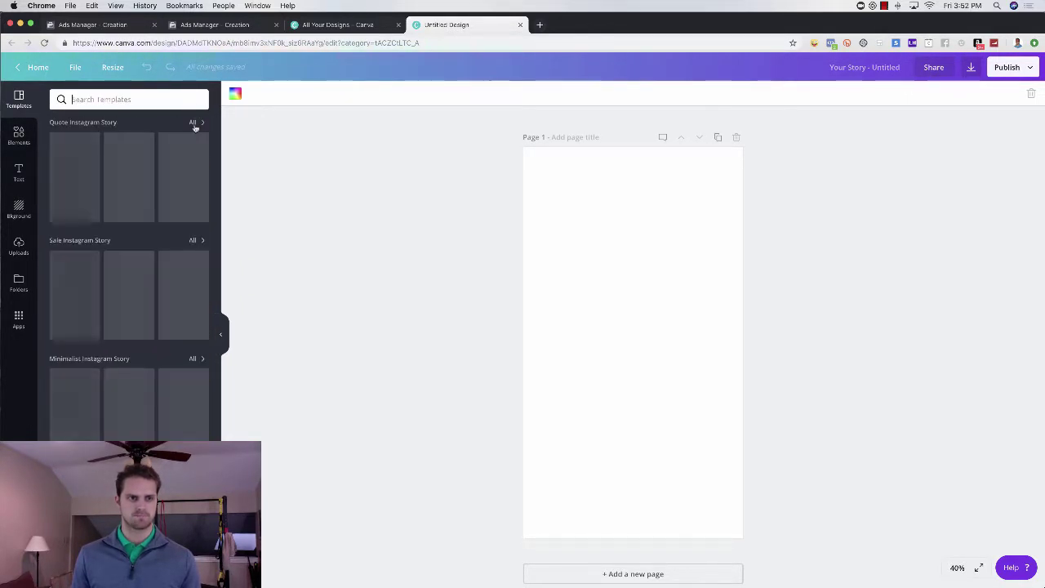
# Try the "Explore New York City" template from the Travel Instagram Story category on the page
pyautogui.scroll(-5, 131, 306)
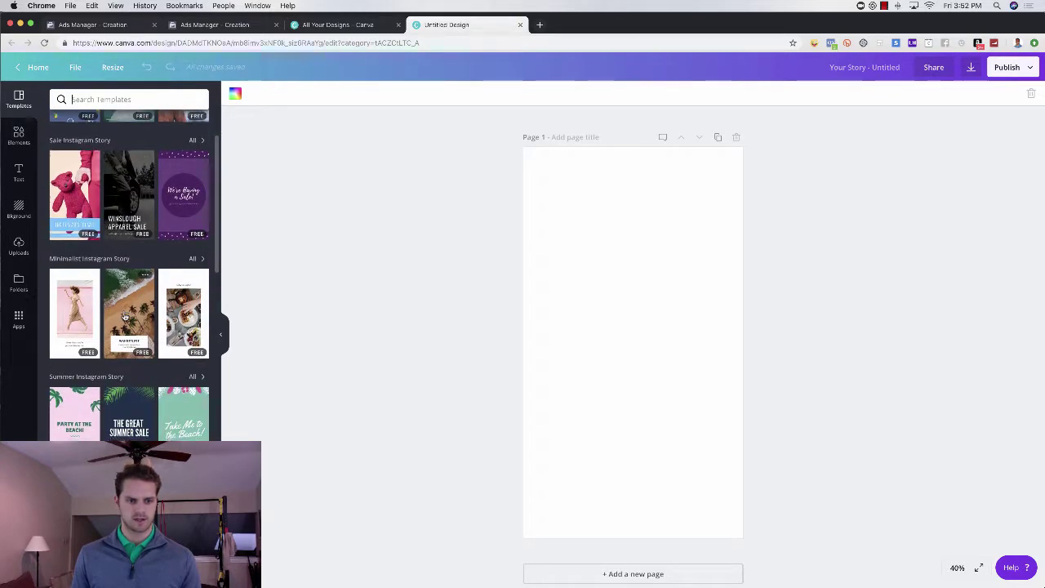
pyautogui.scroll(-1, 136, 322)
pyautogui.scroll(-3, 136, 322)
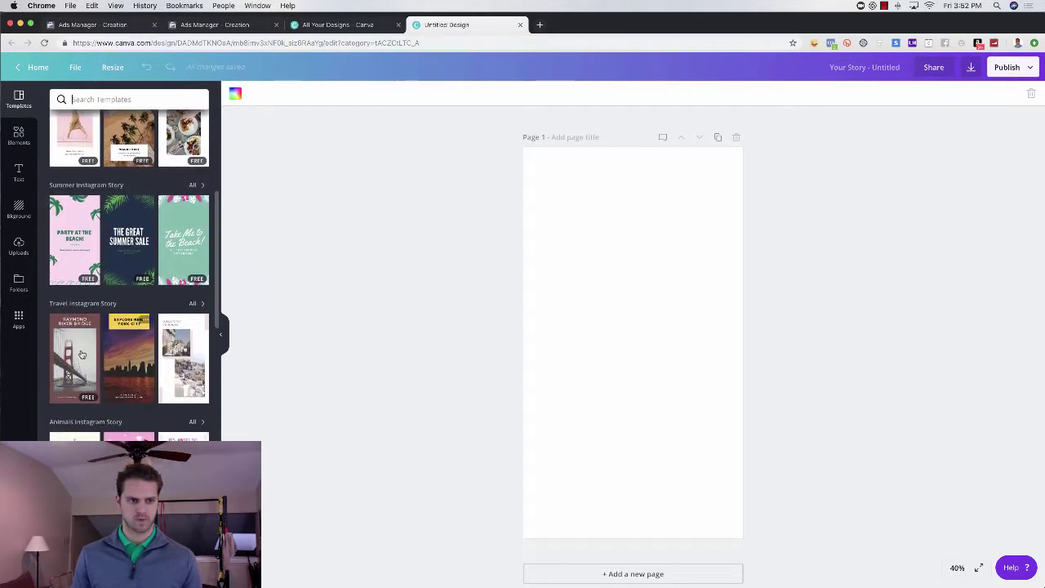
pyautogui.scroll(-1, 138, 351)
pyautogui.click(141, 338)
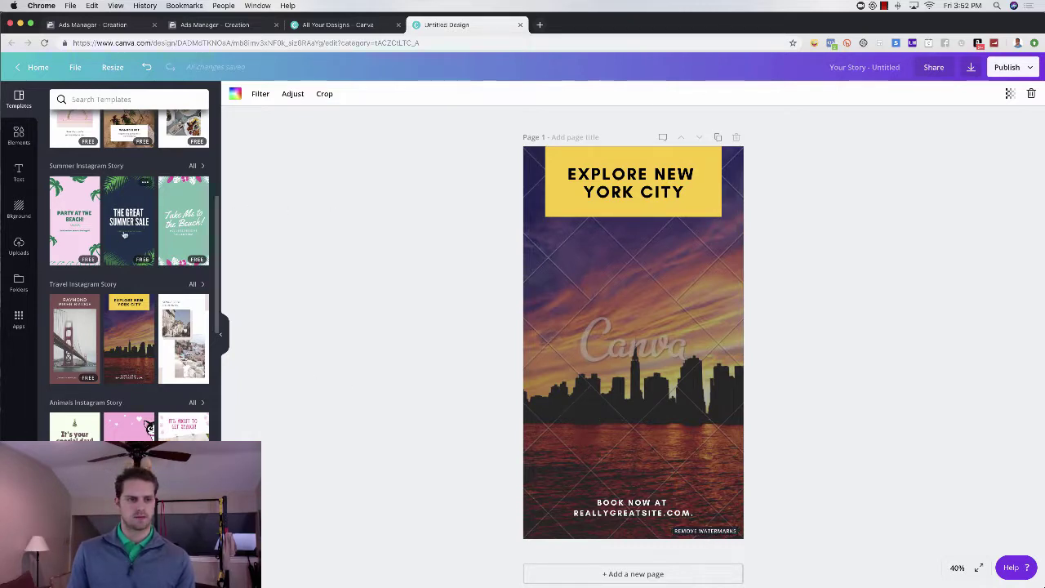
# Apply the "Enjoy the Journey" template from the Quote Instagram Story category and select its background photo
pyautogui.scroll(-5, 149, 426)
pyautogui.click(156, 102)
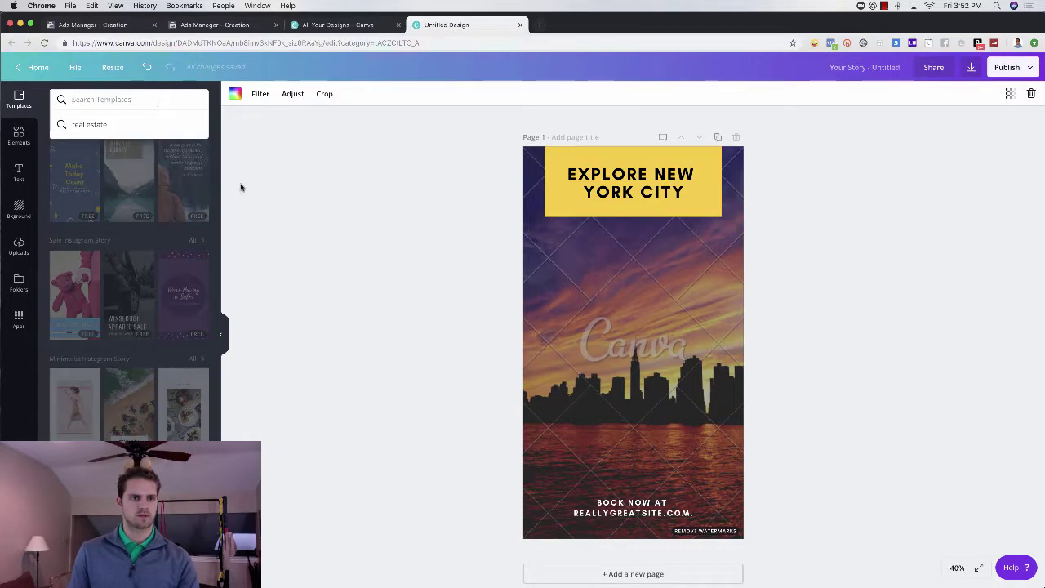
pyautogui.click(124, 189)
pyautogui.click(581, 350)
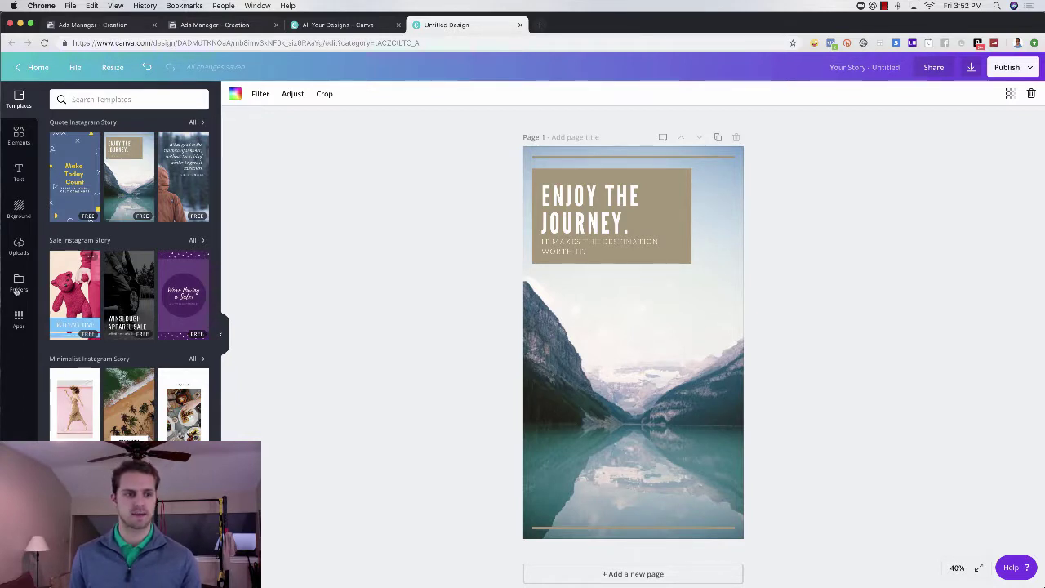
# Add the uploaded house photo to the story page and enlarge it across the middle of the template
pyautogui.click(18, 245)
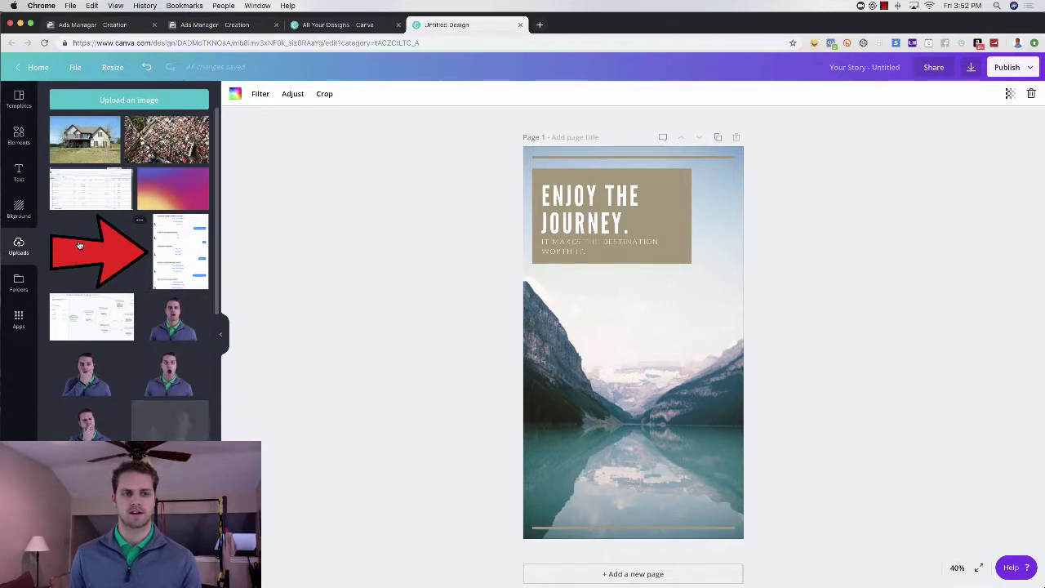
pyautogui.click(85, 138)
pyautogui.moveTo(545, 284); pyautogui.dragTo(491, 248)
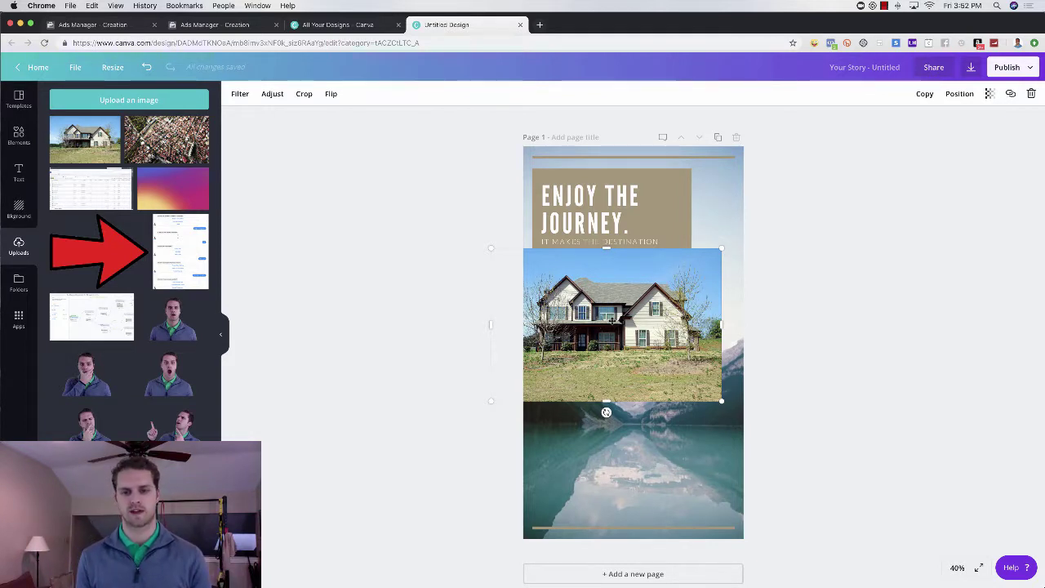
# Delete the house photo from the story page and open the design's download options
pyautogui.press('Delete')
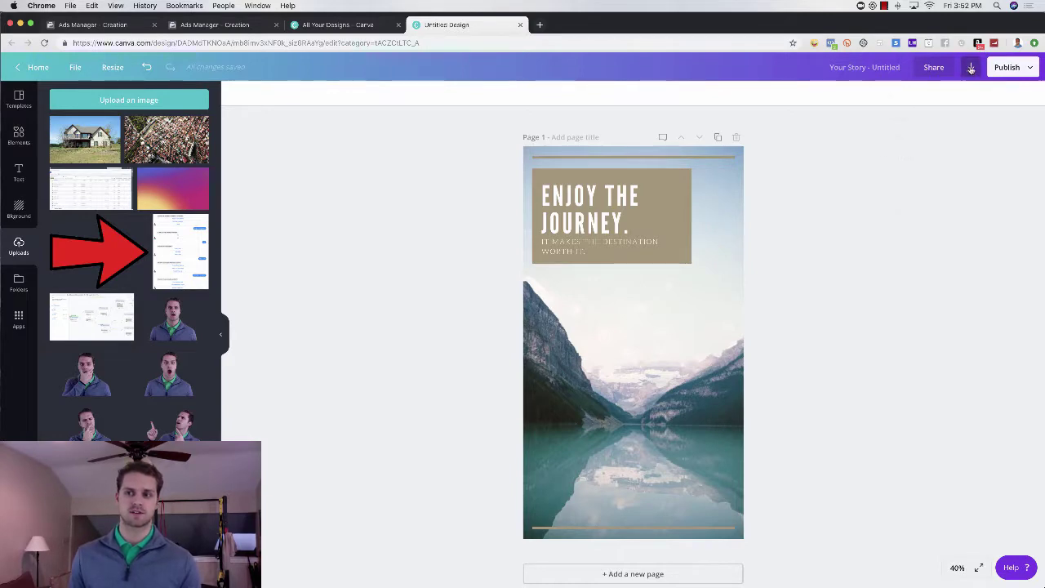
pyautogui.click(971, 68)
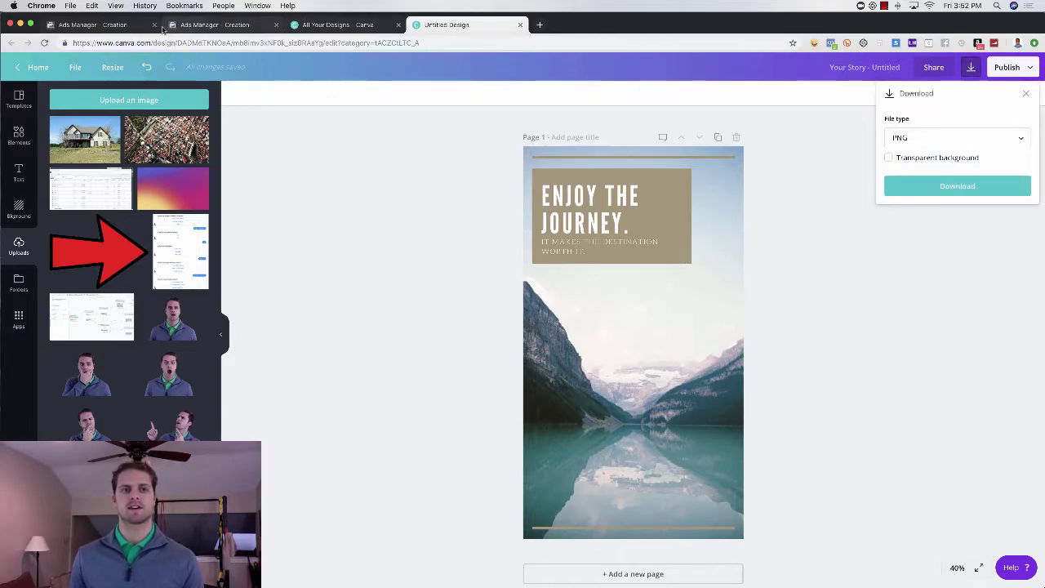
# Switch to Ads Manager and review the ad's single-image format, recommended image specs and image upload section
pyautogui.click(119, 25)
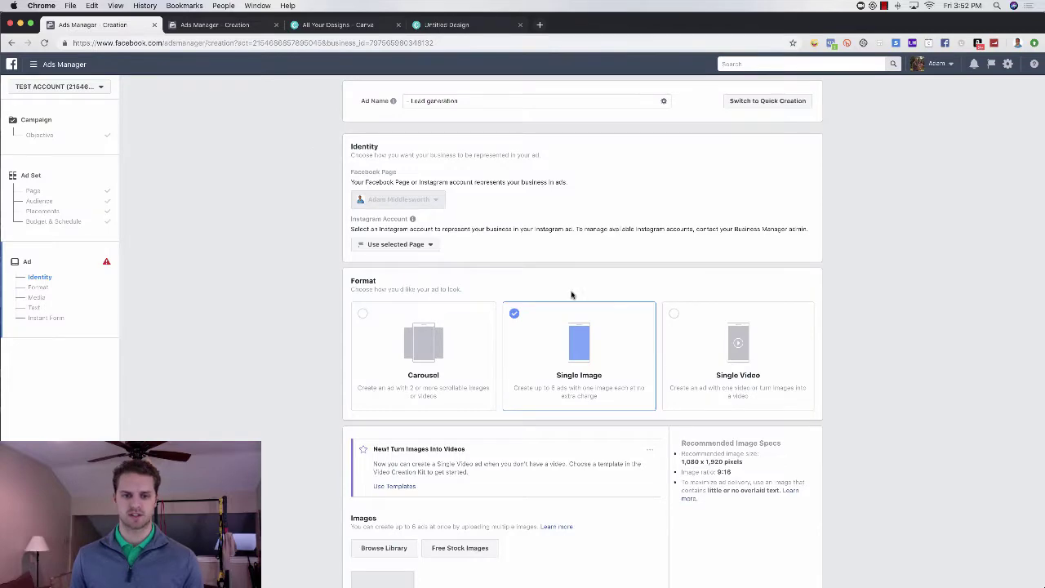
pyautogui.scroll(-2, 559, 311)
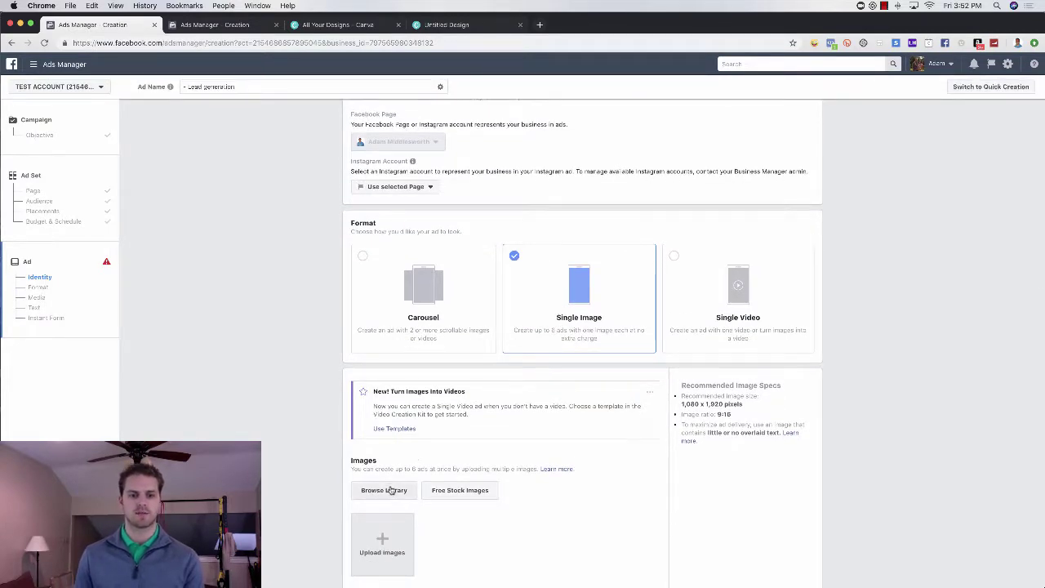
pyautogui.scroll(-2, 390, 491)
pyautogui.scroll(-1, 390, 491)
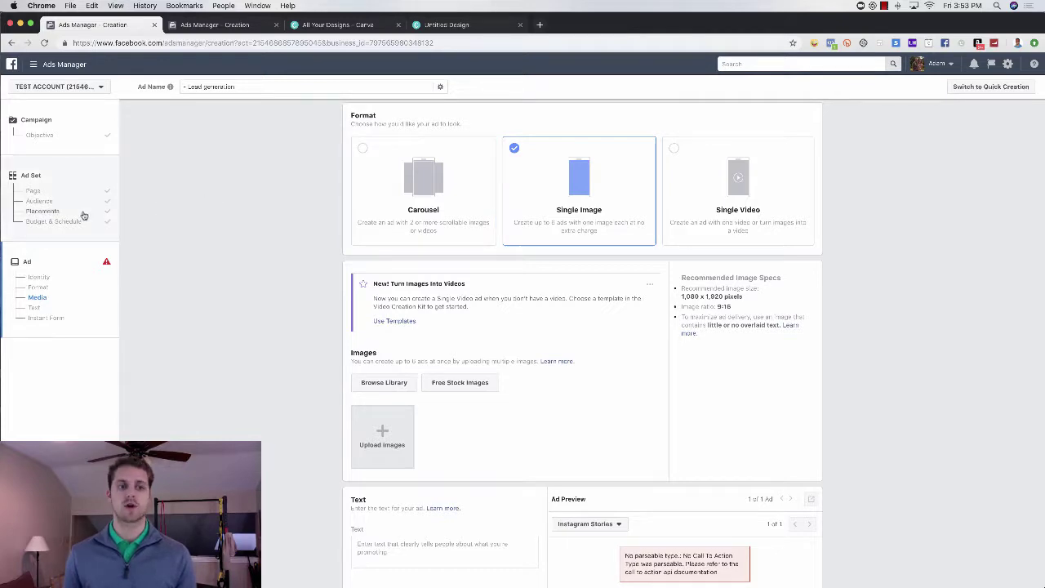
# Add Facebook Feeds, Facebook Stories and Instagram Feed to the ad set's placements and continue to the ad setup
pyautogui.click(44, 211)
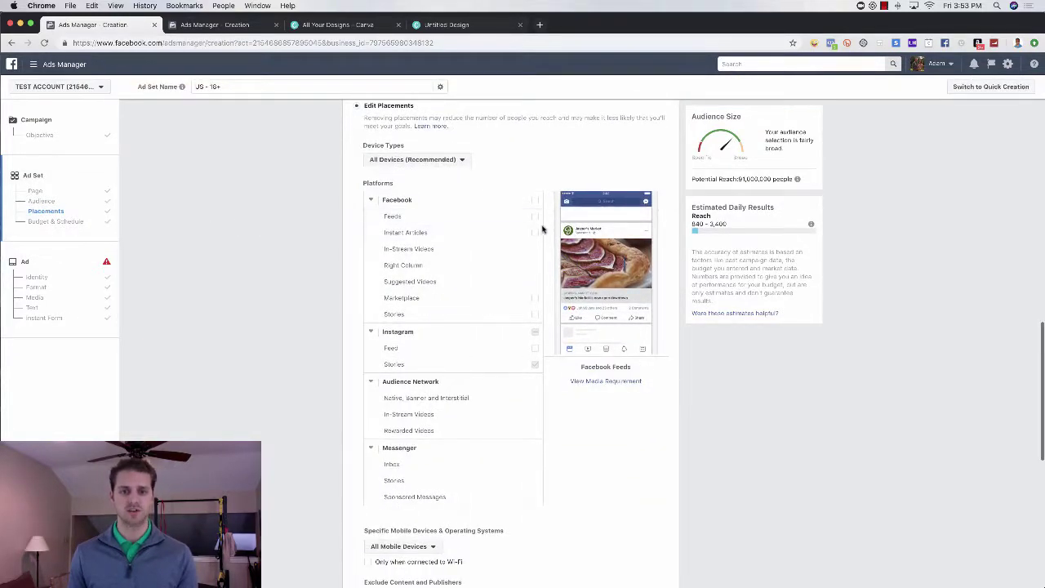
pyautogui.click(535, 217)
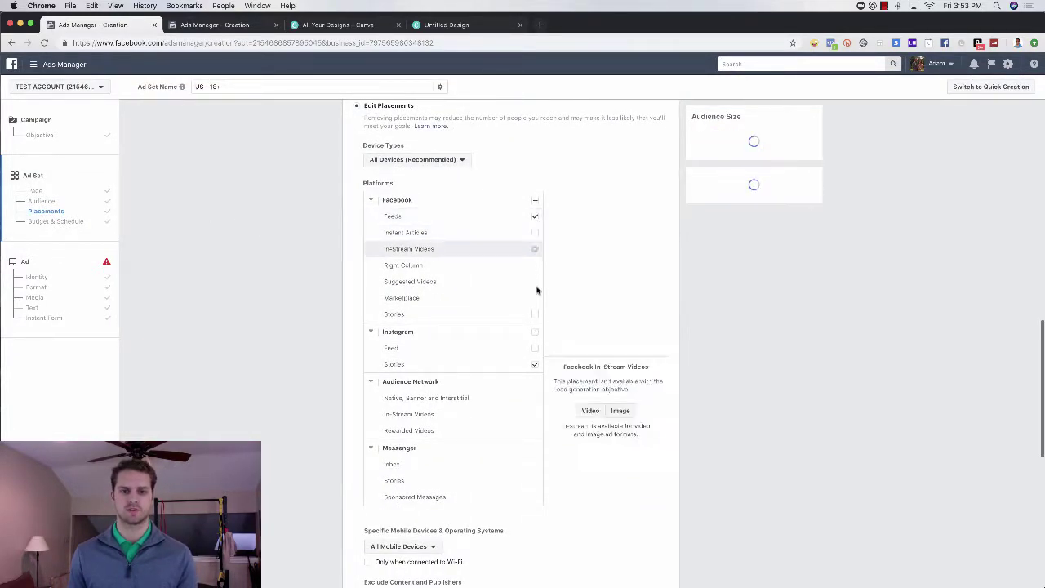
pyautogui.click(533, 314)
pyautogui.click(534, 348)
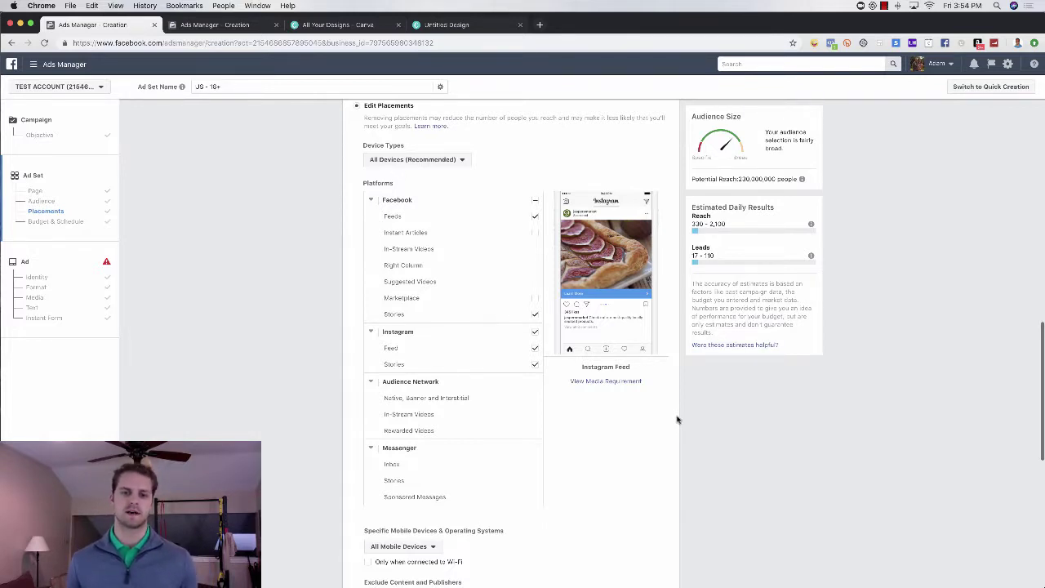
pyautogui.scroll(-10, 675, 421)
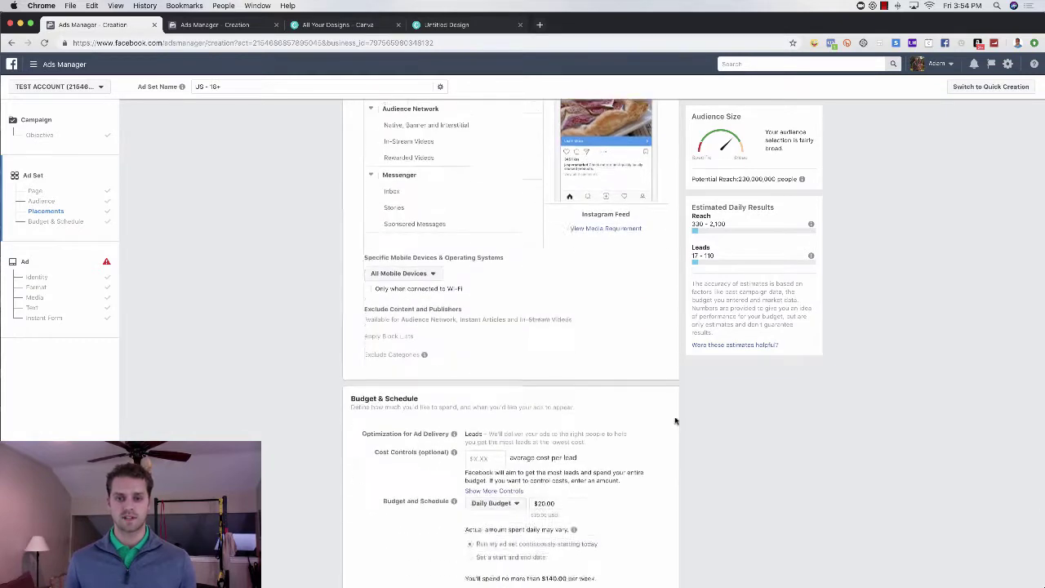
pyautogui.click(655, 573)
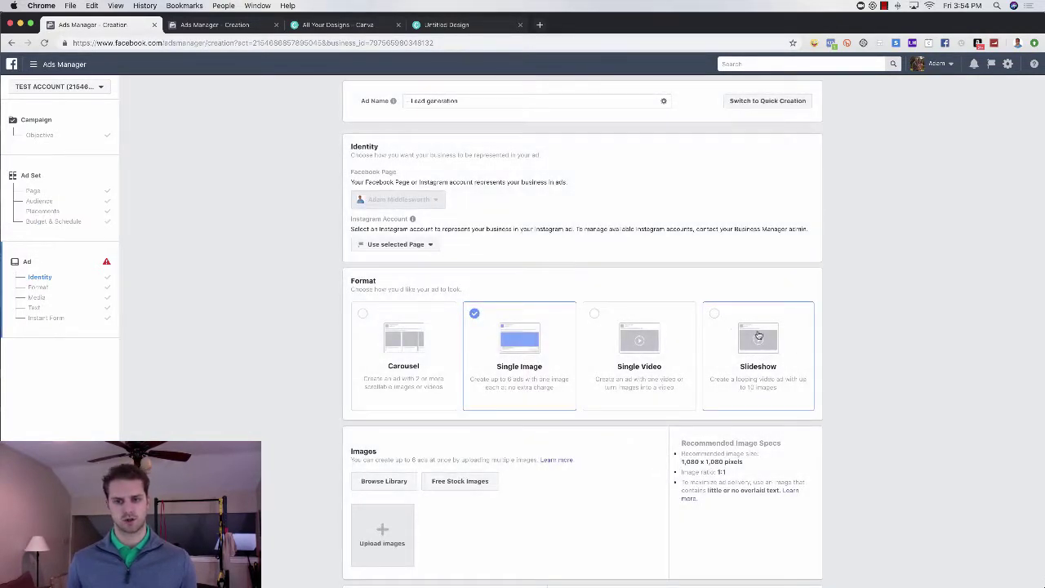
# Set the ad format to Slideshow and use the existing house video from the account's library
pyautogui.click(716, 315)
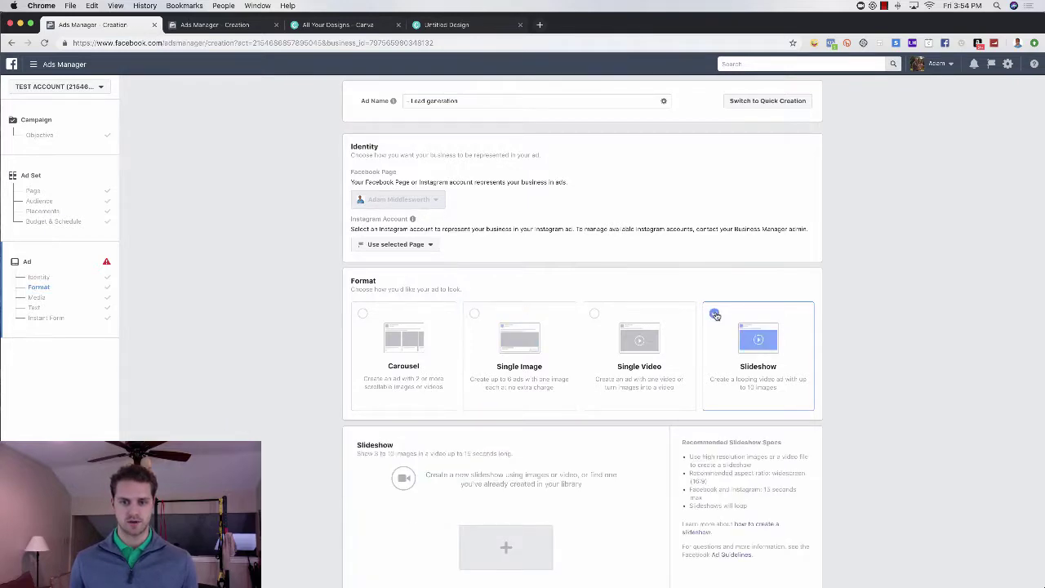
pyautogui.scroll(-3, 608, 385)
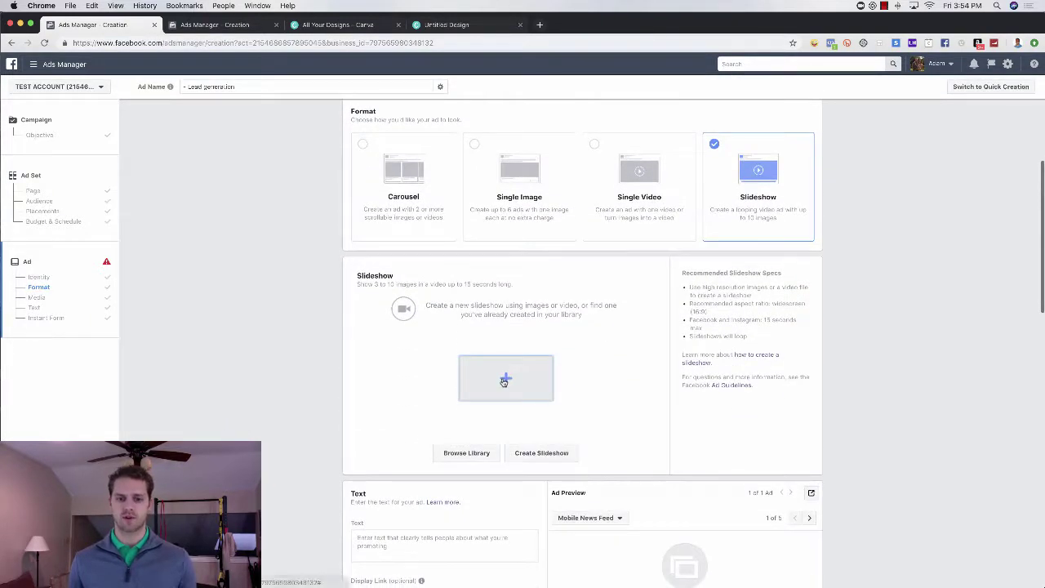
pyautogui.click(471, 453)
pyautogui.click(460, 248)
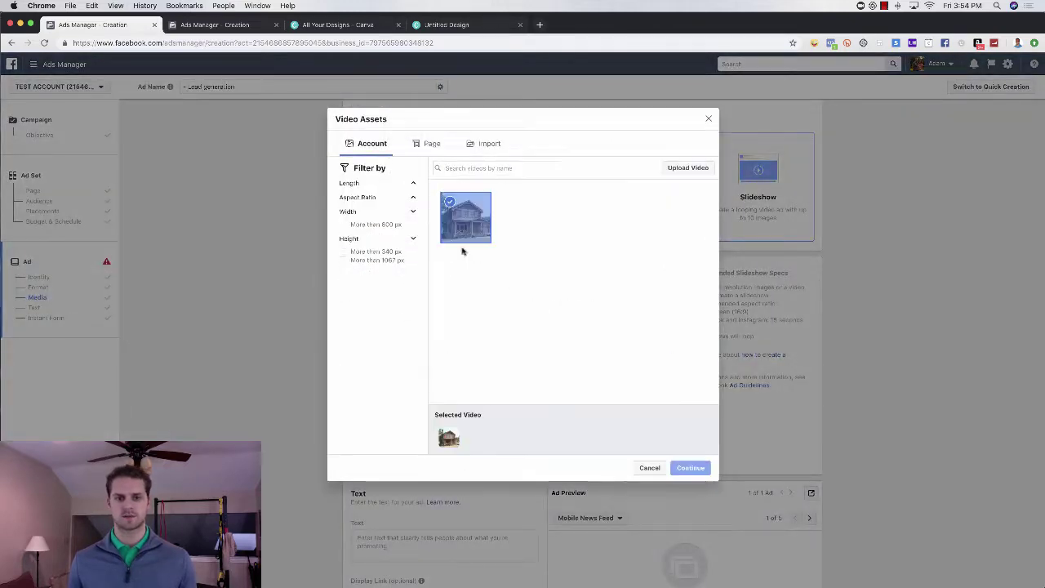
pyautogui.click(693, 468)
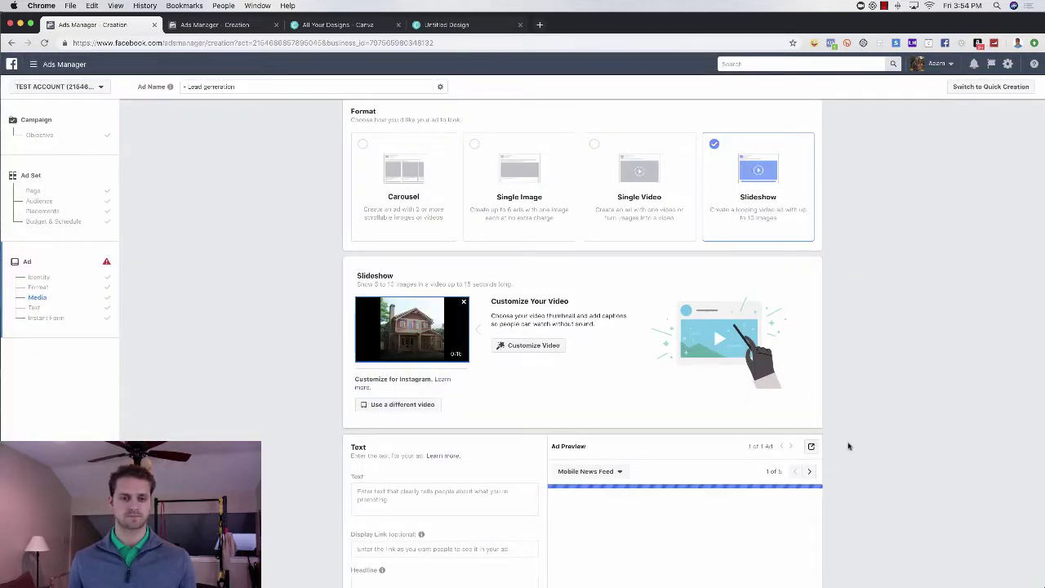
# Preview the slideshow ad as Desktop News Feed, play its video, and switch the preview to Instagram Stories
pyautogui.scroll(-3, 832, 449)
pyautogui.scroll(-2, 845, 445)
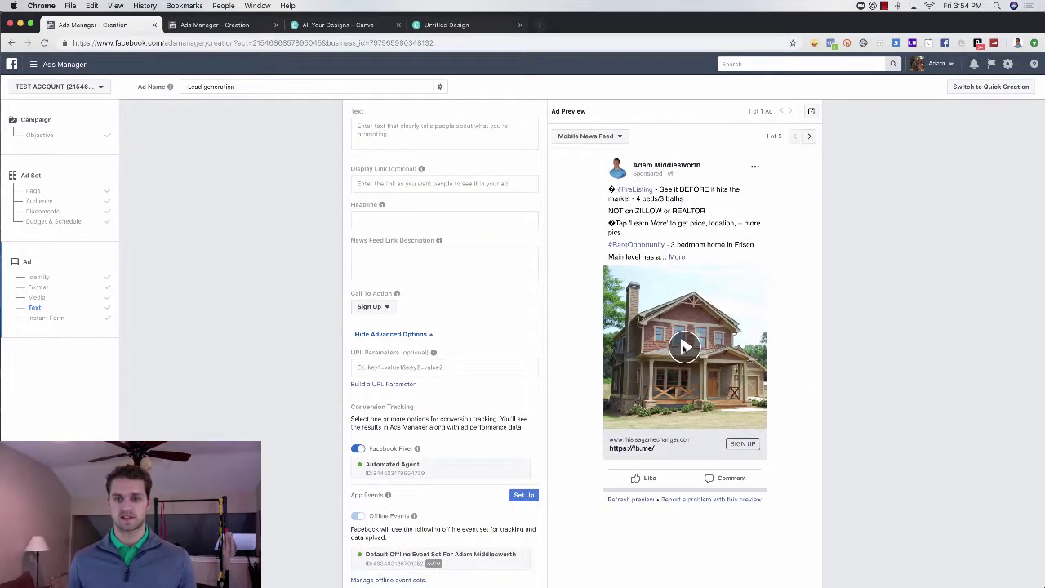
pyautogui.click(602, 135)
pyautogui.click(596, 190)
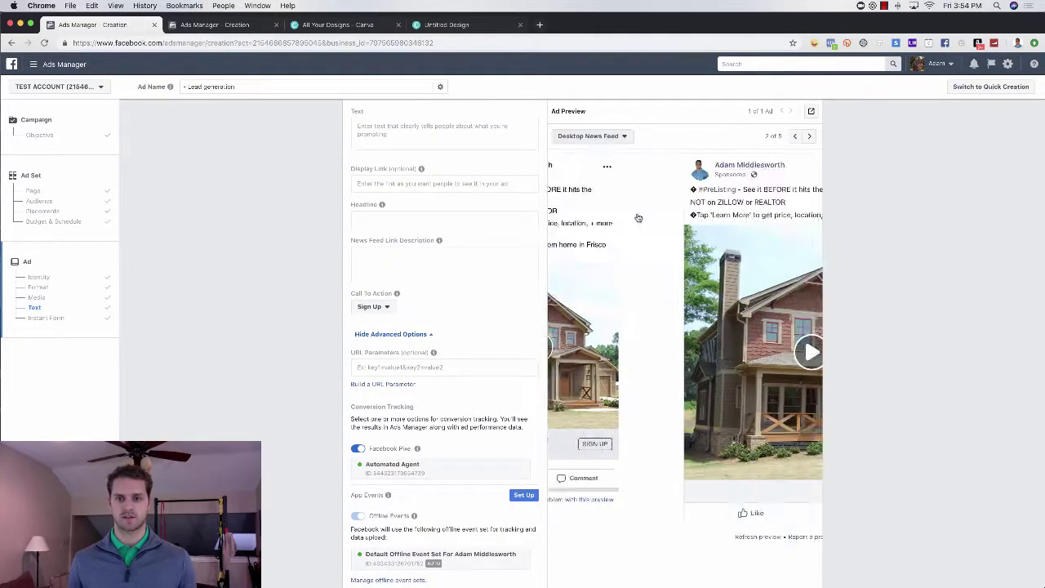
pyautogui.click(686, 352)
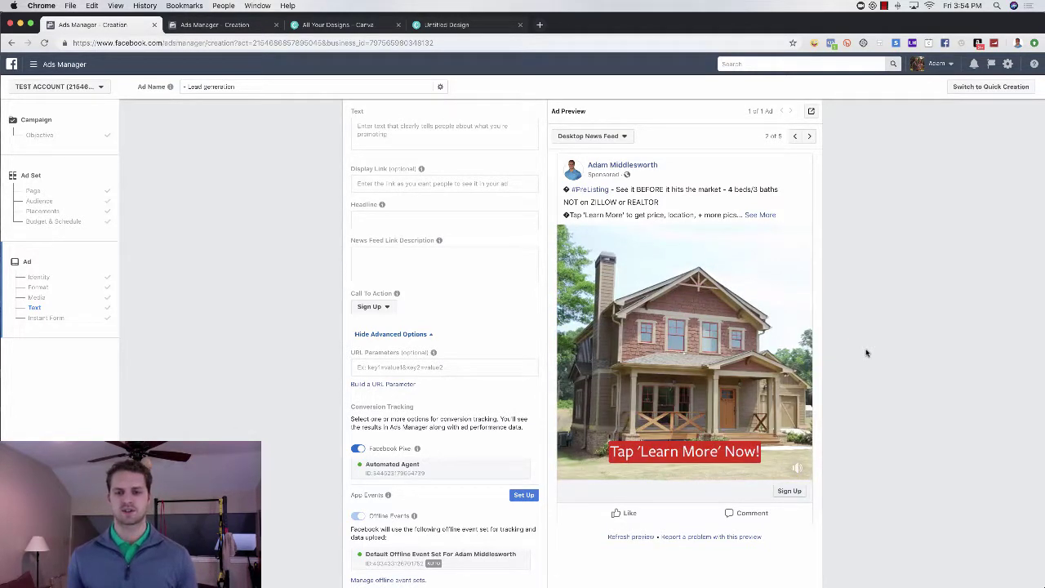
pyautogui.click(623, 136)
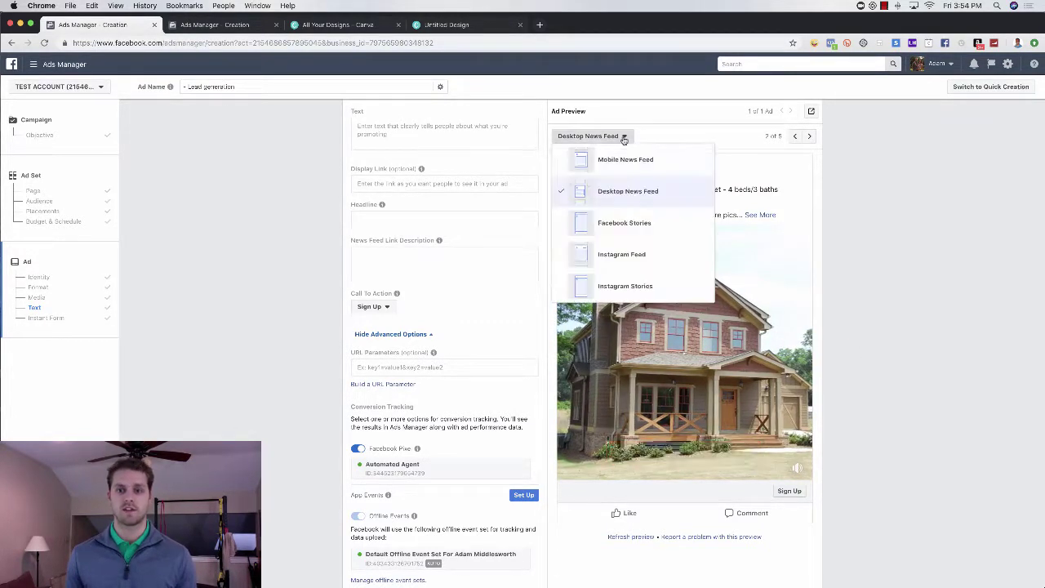
pyautogui.click(630, 285)
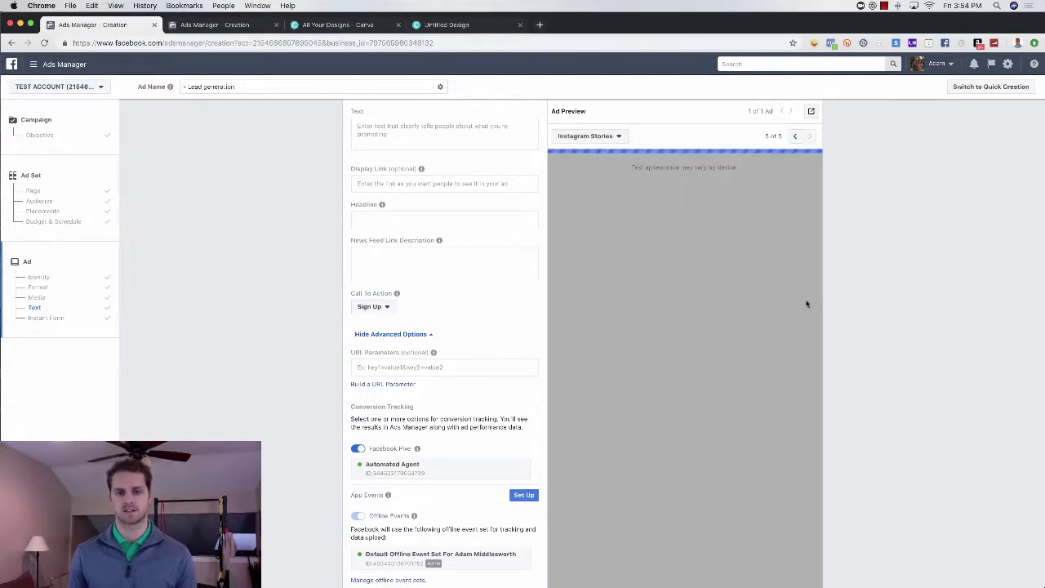